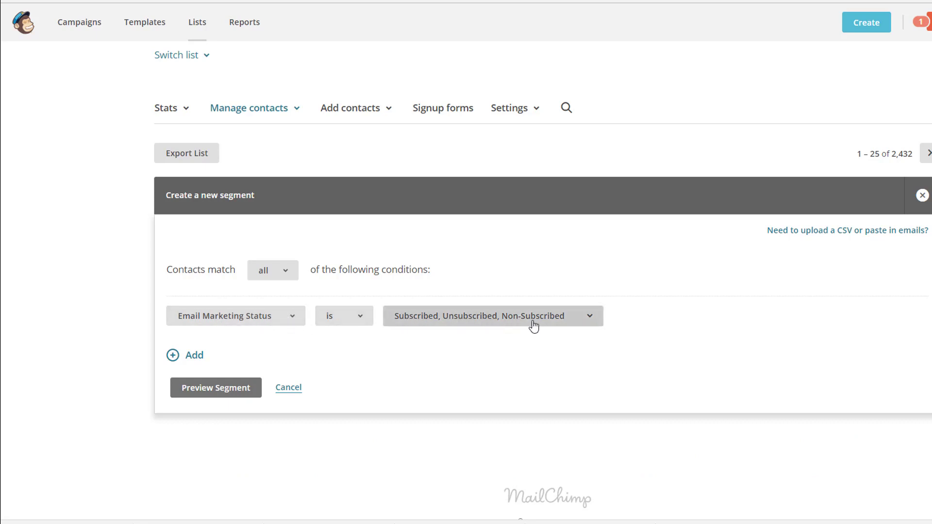
# Step: Add a second condition to the segment, with Date Added set to "is before"
pyautogui.click(595, 322)
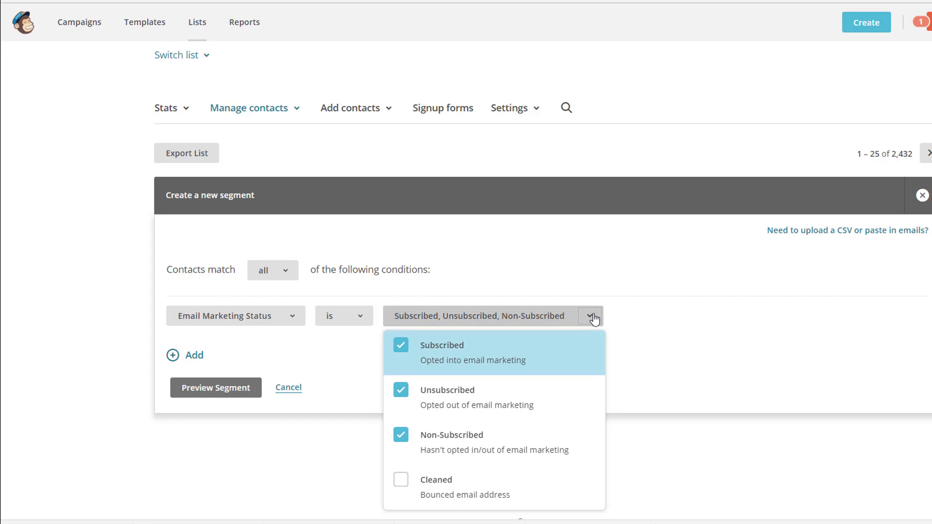
pyautogui.click(593, 318)
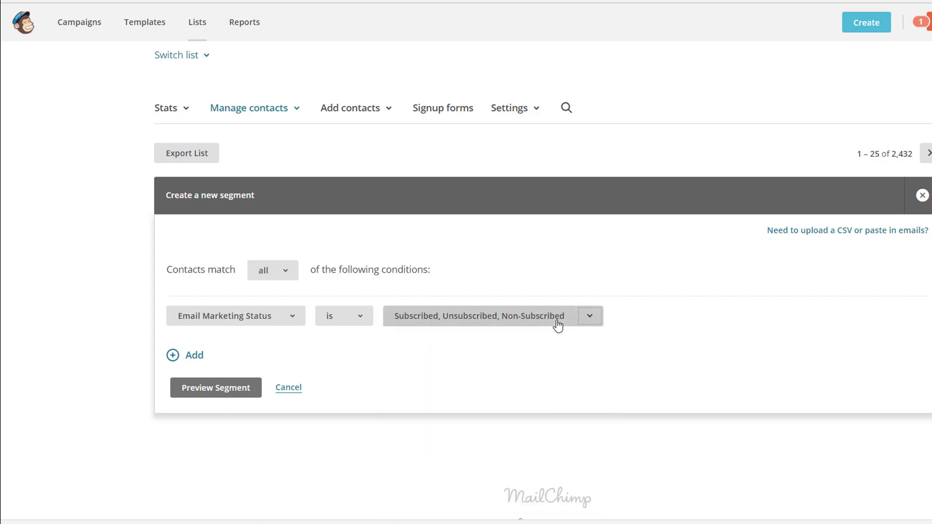
pyautogui.click(177, 355)
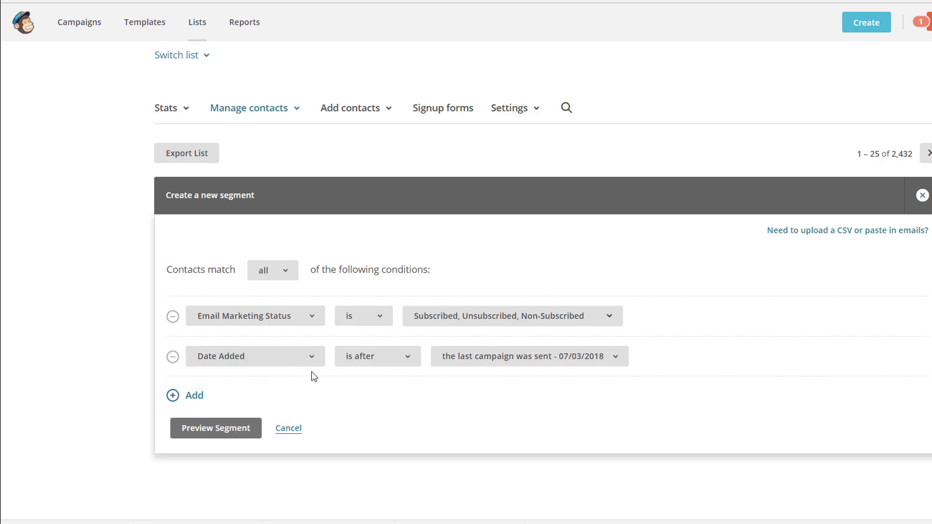
pyautogui.click(313, 358)
pyautogui.click(316, 359)
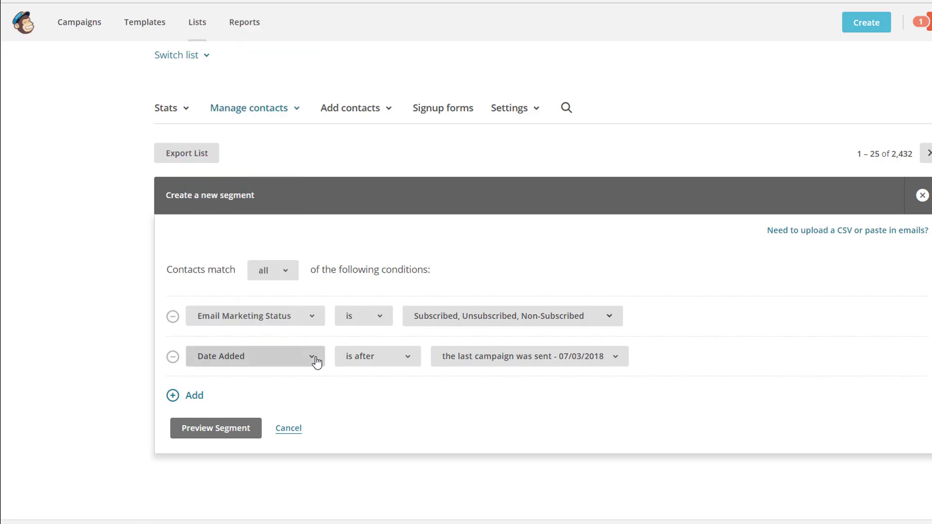
pyautogui.click(311, 359)
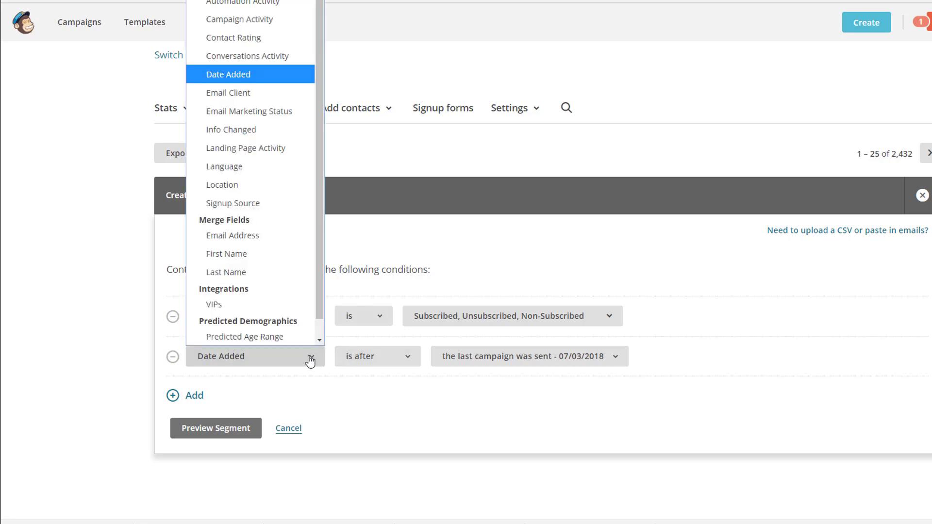
pyautogui.click(310, 360)
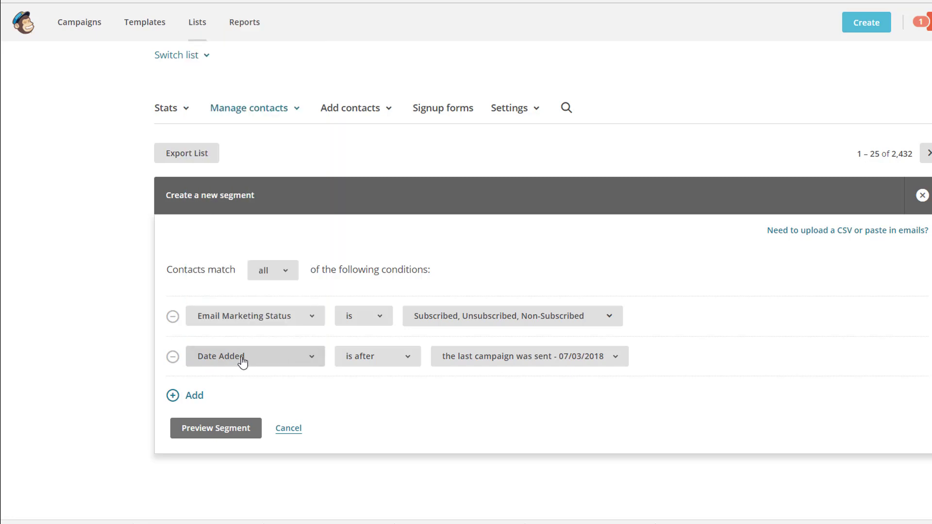
pyautogui.click(409, 362)
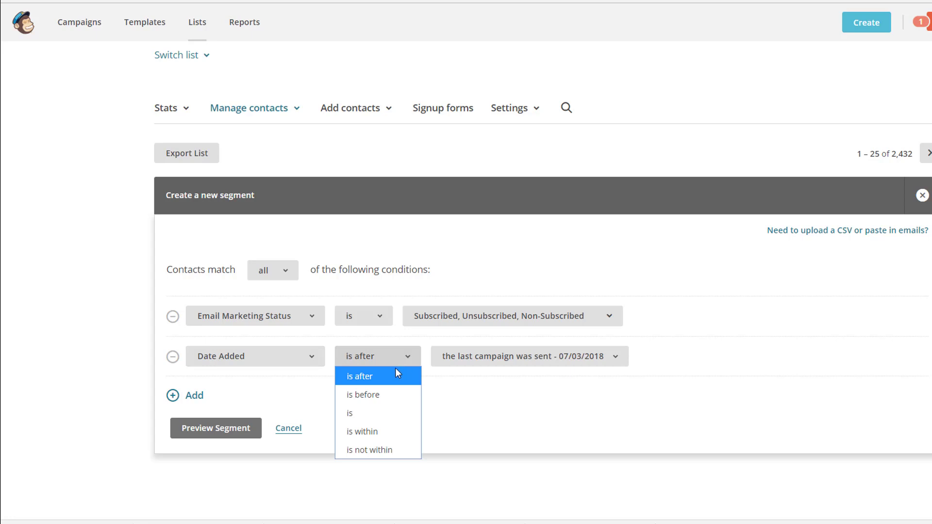
pyautogui.click(380, 393)
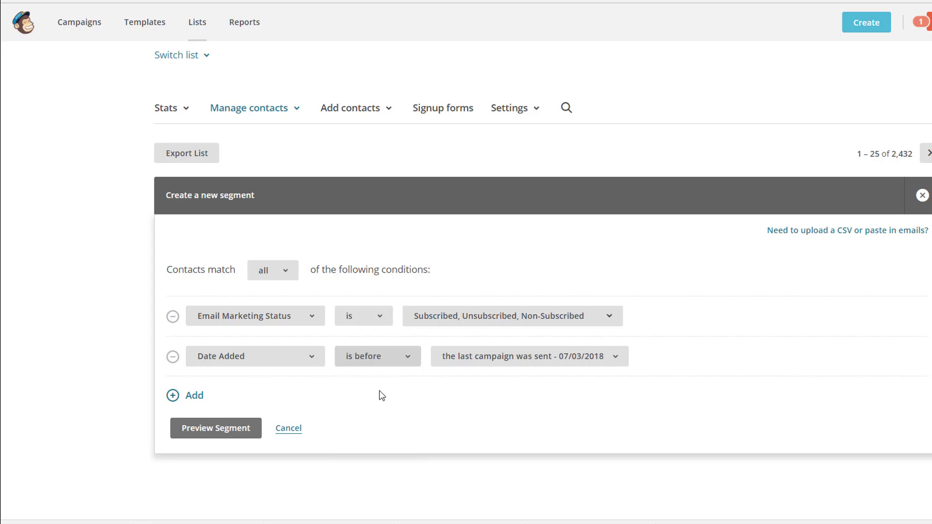
# Step: Make the Date Added condition compare against a specific date and set that date to 2/1/2018
pyautogui.click(619, 363)
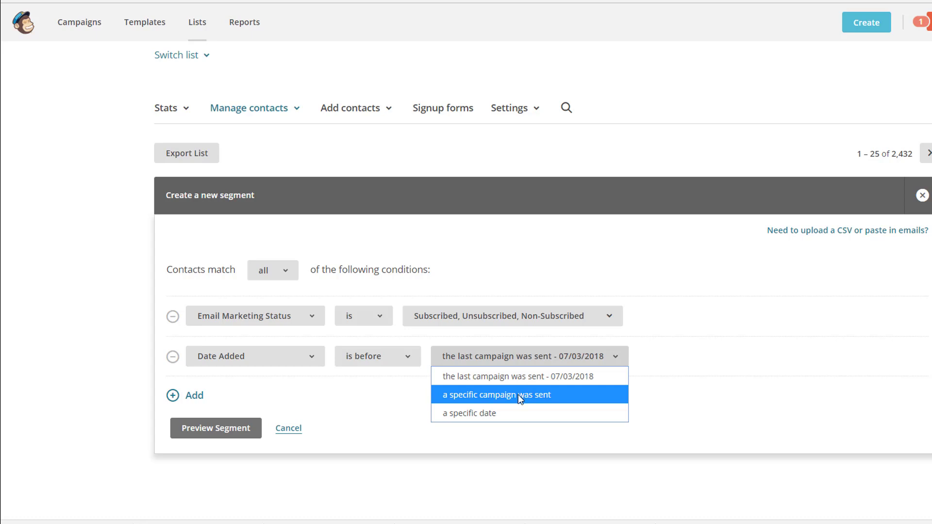
pyautogui.click(483, 413)
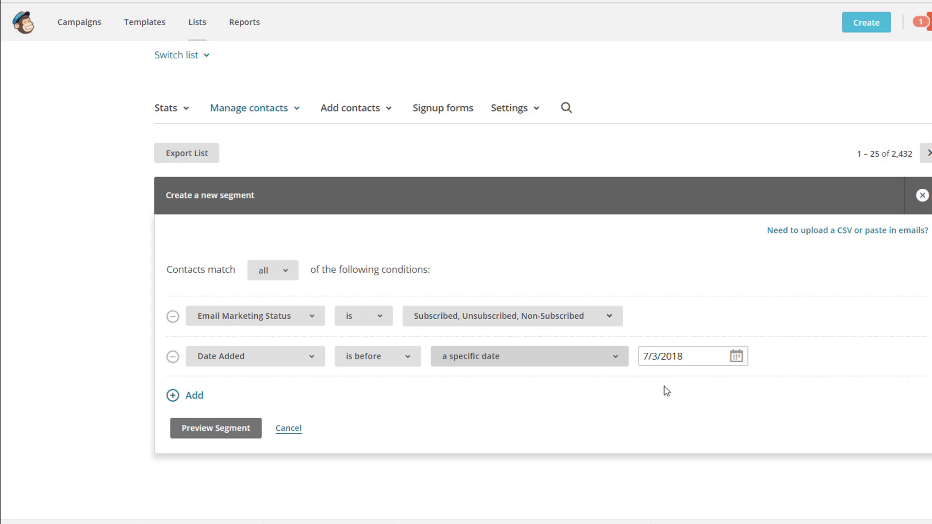
pyautogui.click(736, 357)
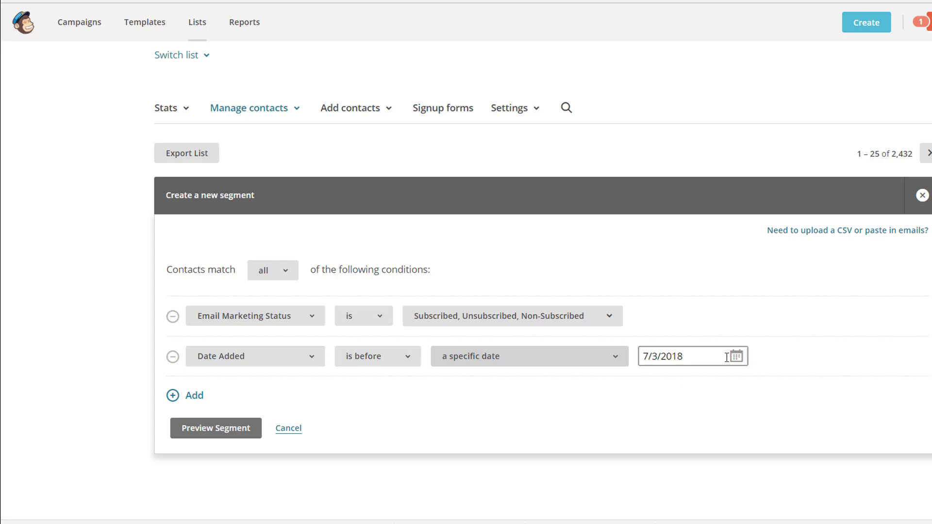
pyautogui.click(664, 136)
pyautogui.click(664, 137)
pyautogui.click(664, 136)
pyautogui.click(663, 136)
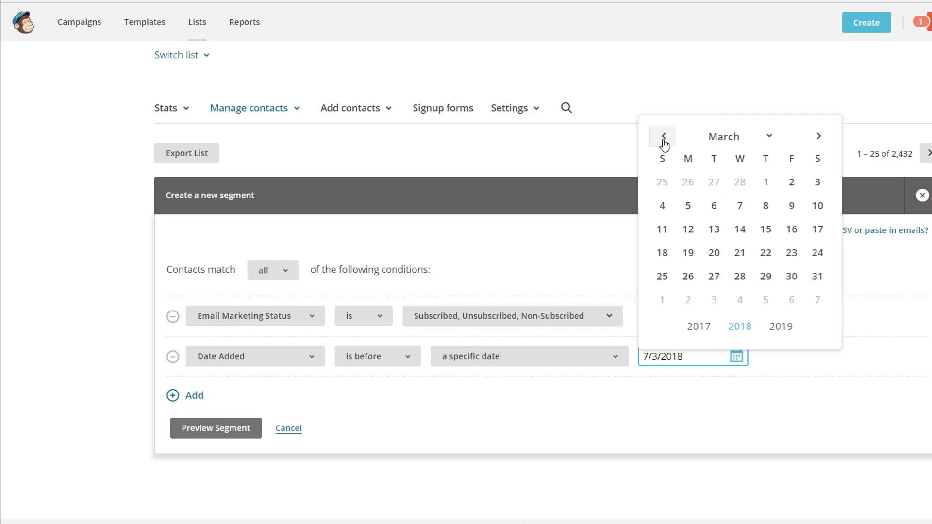
pyautogui.click(663, 138)
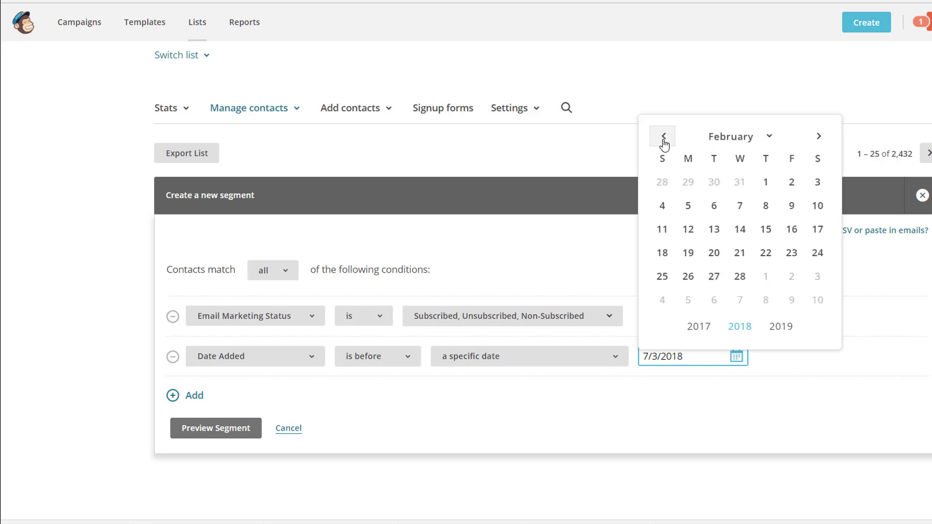
pyautogui.click(764, 183)
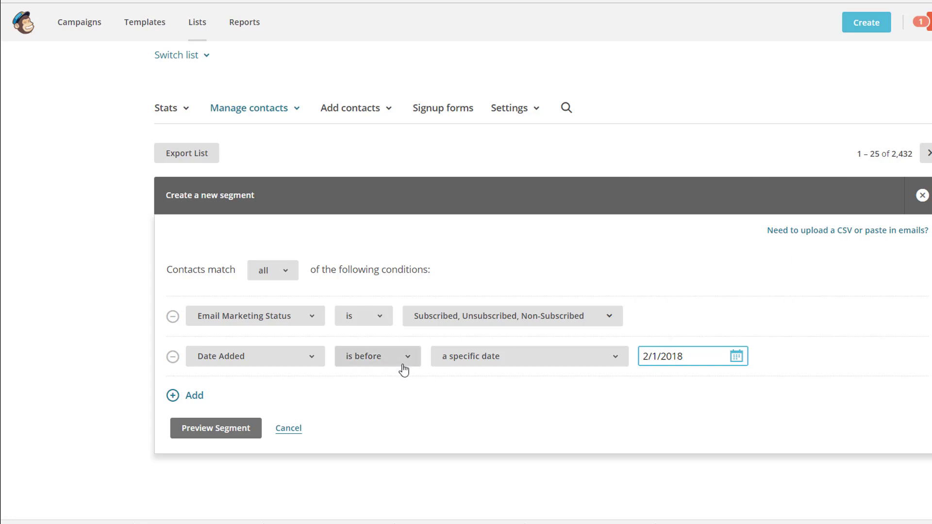
# Step: Preview the segment and look through the contacts that match the two conditions
pyautogui.click(236, 431)
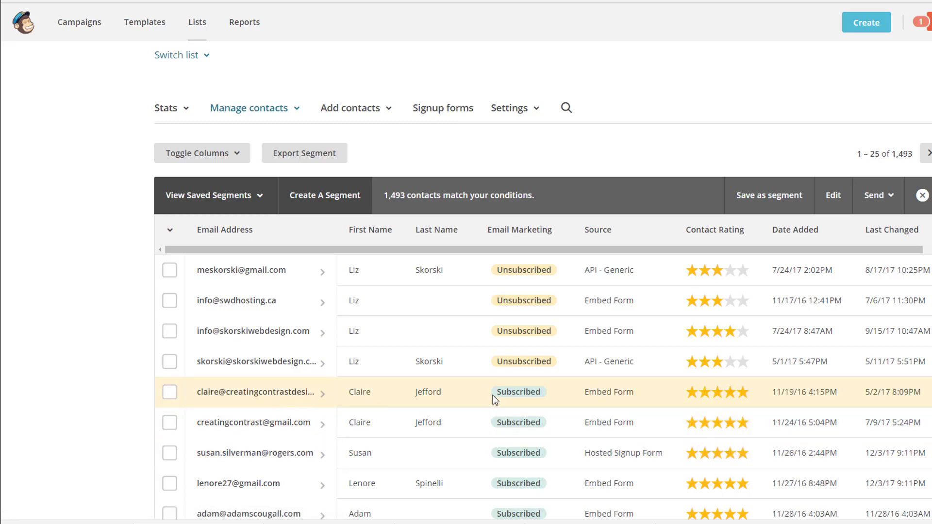
pyautogui.scroll(-5, 721, 425)
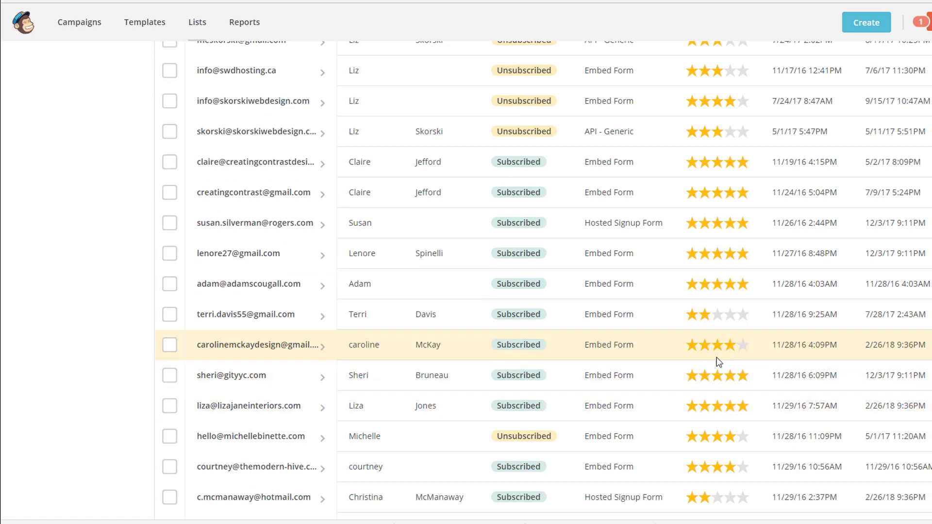
pyautogui.scroll(5, 749, 381)
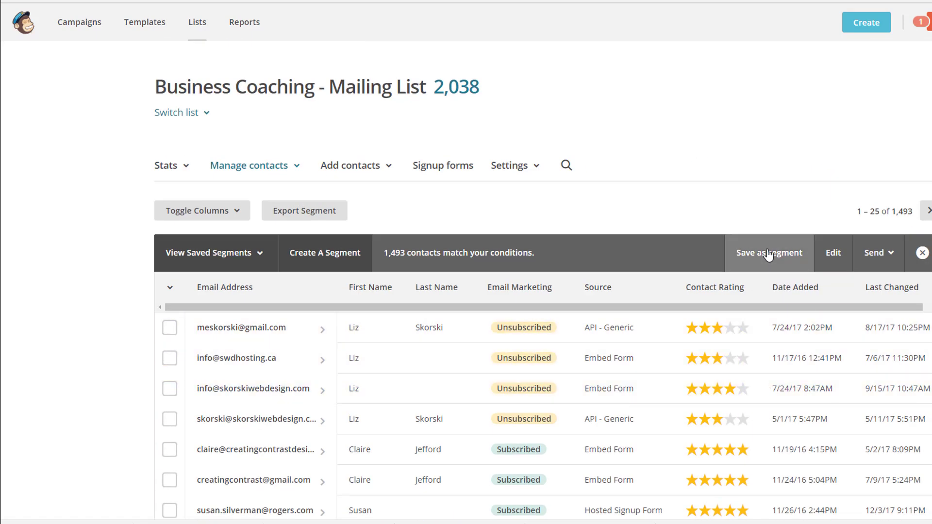
# Step: Edit the segment to add a third condition, Contact Rating "is less than" three stars
pyautogui.click(831, 254)
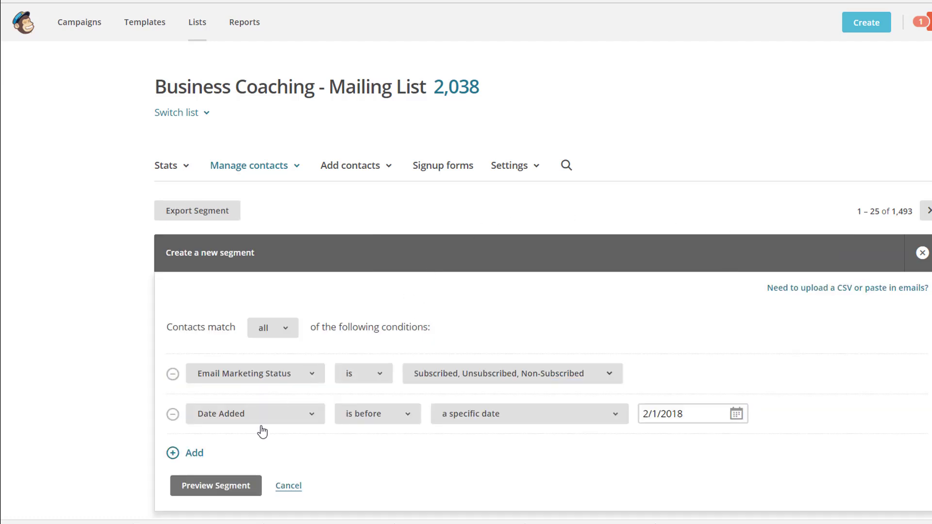
pyautogui.click(227, 456)
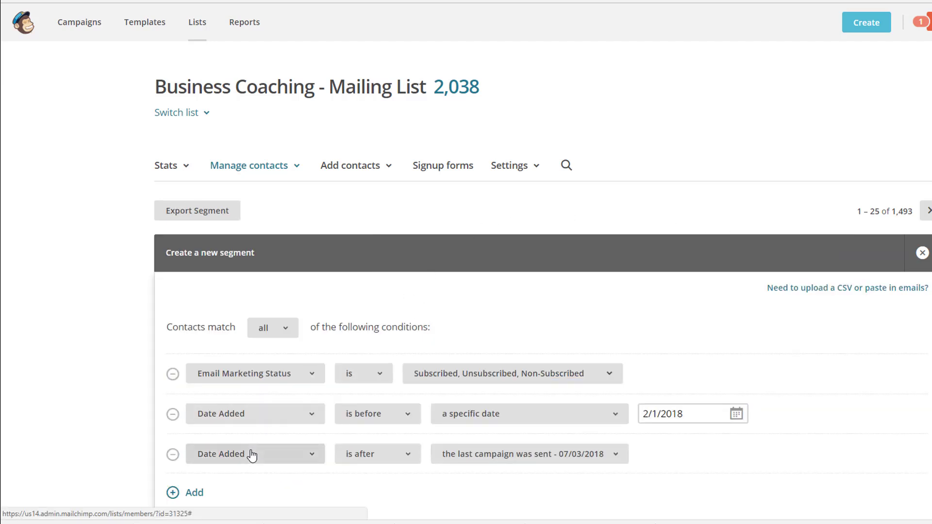
pyautogui.click(313, 456)
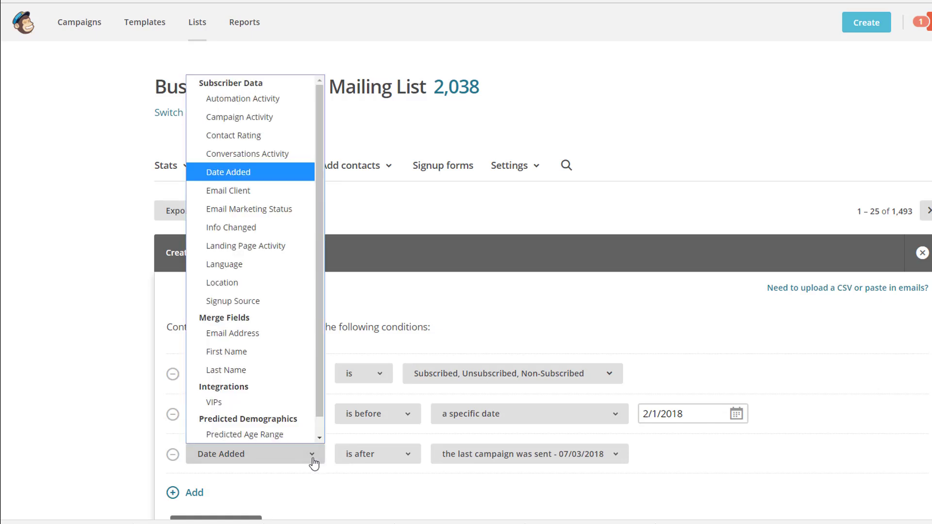
pyautogui.click(270, 138)
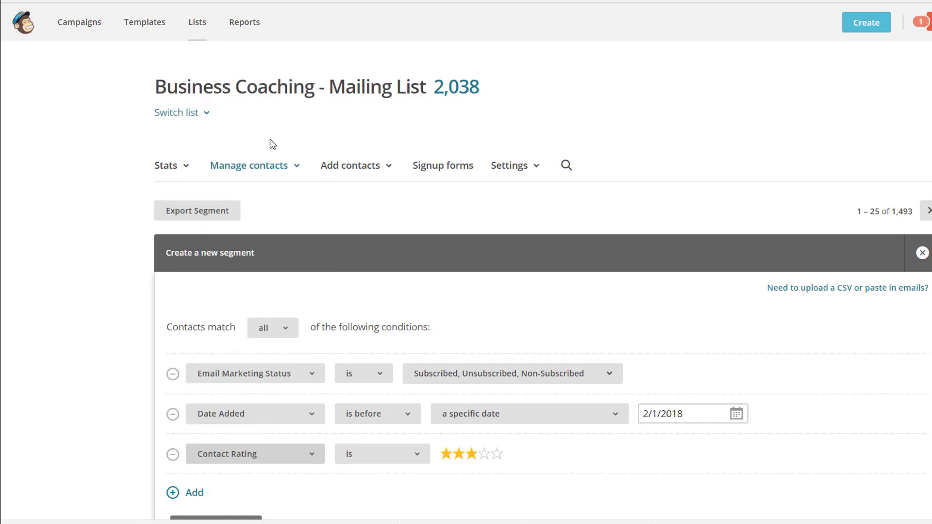
pyautogui.click(460, 458)
pyautogui.click(426, 462)
pyautogui.click(410, 515)
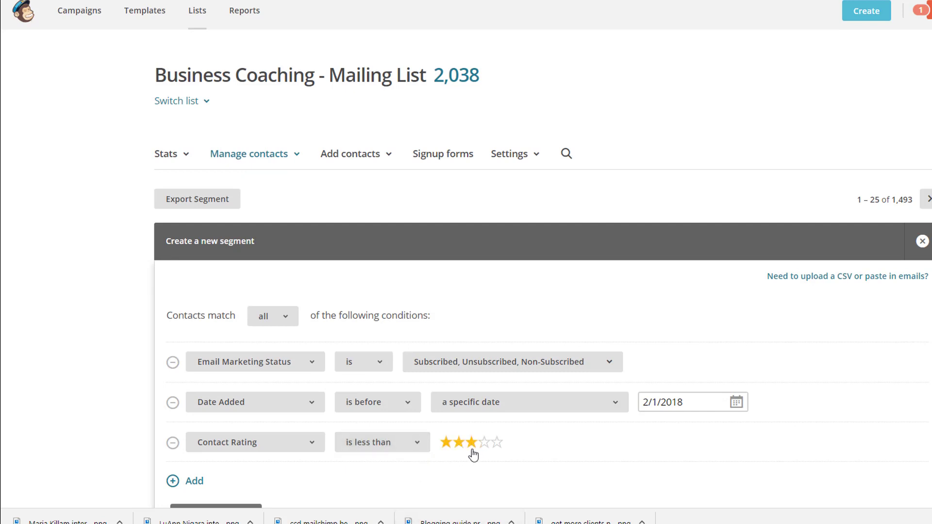
# Step: Preview the segment with the rating condition included and look through the matching low-rated contacts
pyautogui.scroll(-1, 585, 454)
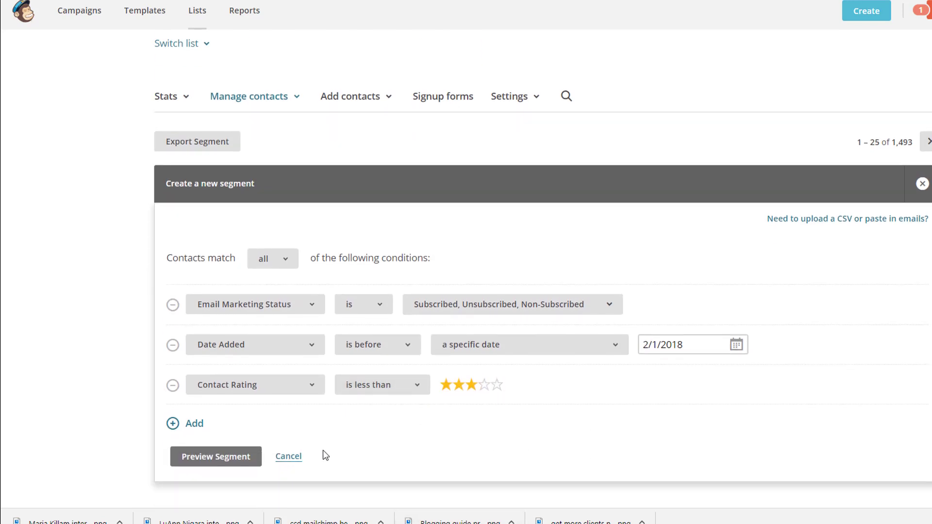
pyautogui.click(243, 462)
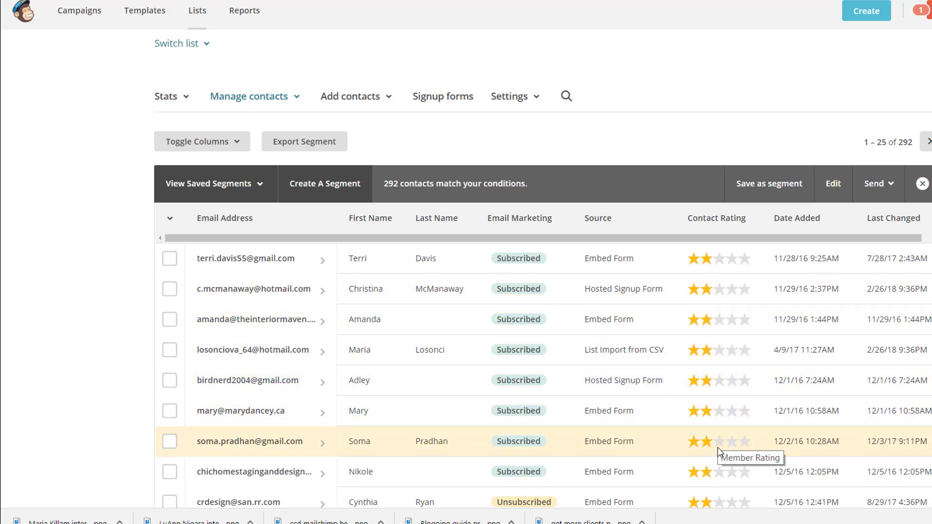
pyautogui.scroll(-13, 717, 444)
pyautogui.scroll(6, 717, 443)
pyautogui.scroll(8, 718, 443)
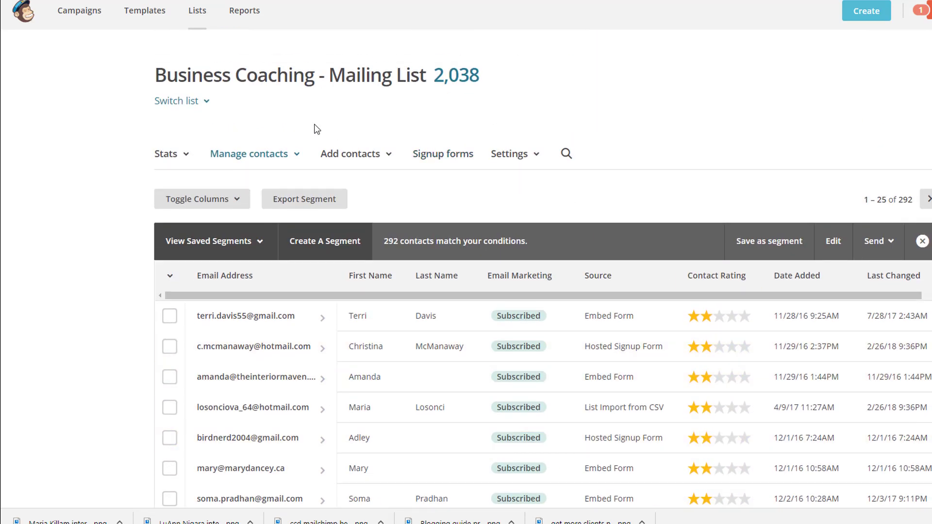
# Step: Reopen the segment's conditions for review and preview the matching contacts again
pyautogui.click(833, 241)
pyautogui.scroll(-4, 556, 193)
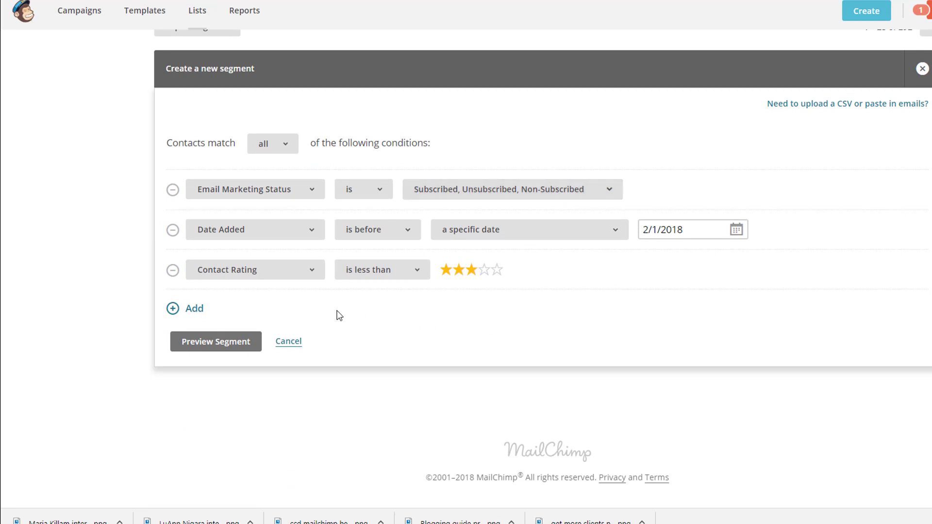
pyautogui.click(234, 341)
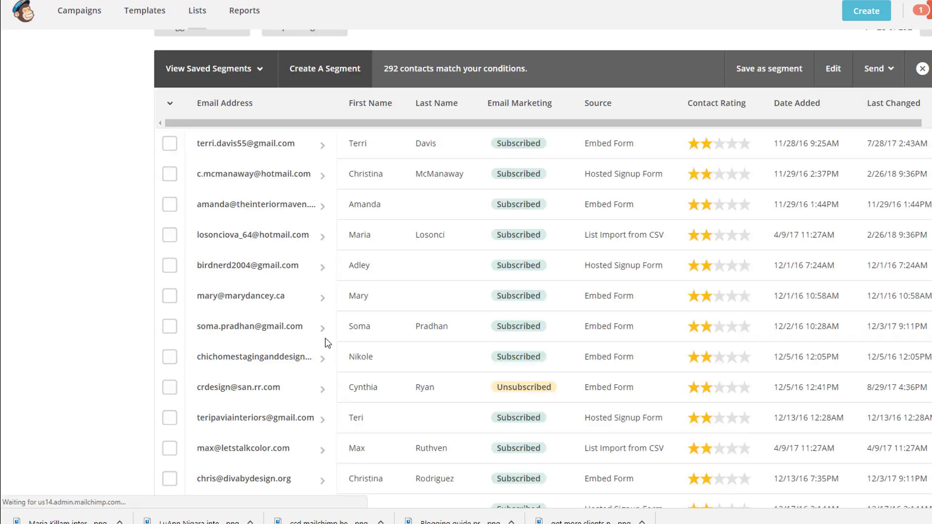
pyautogui.scroll(1, 73, 233)
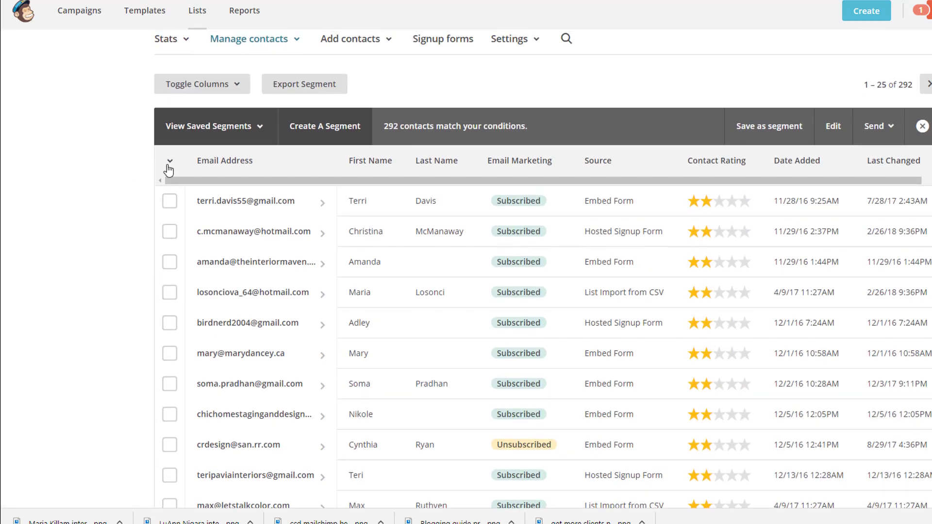
# Step: Select all visible contacts in the segment and view the bulk actions available for them
pyautogui.click(170, 164)
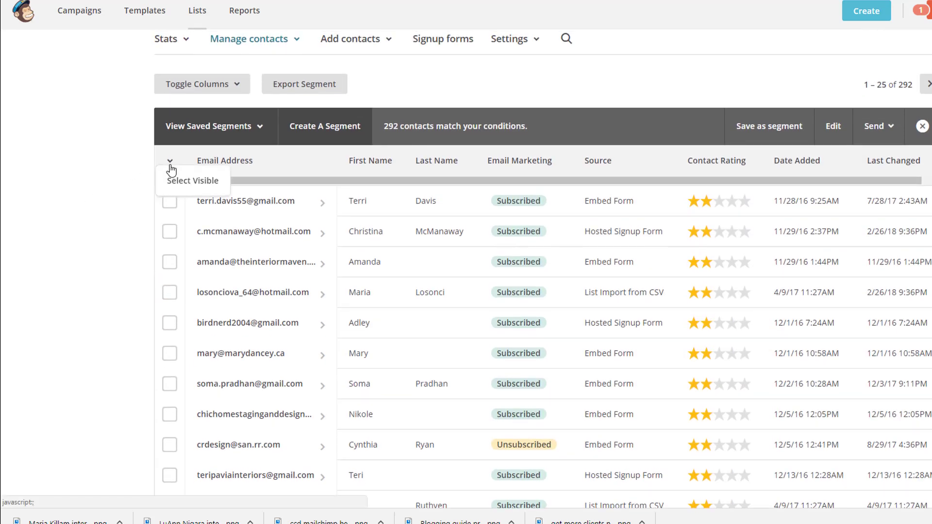
pyautogui.click(180, 181)
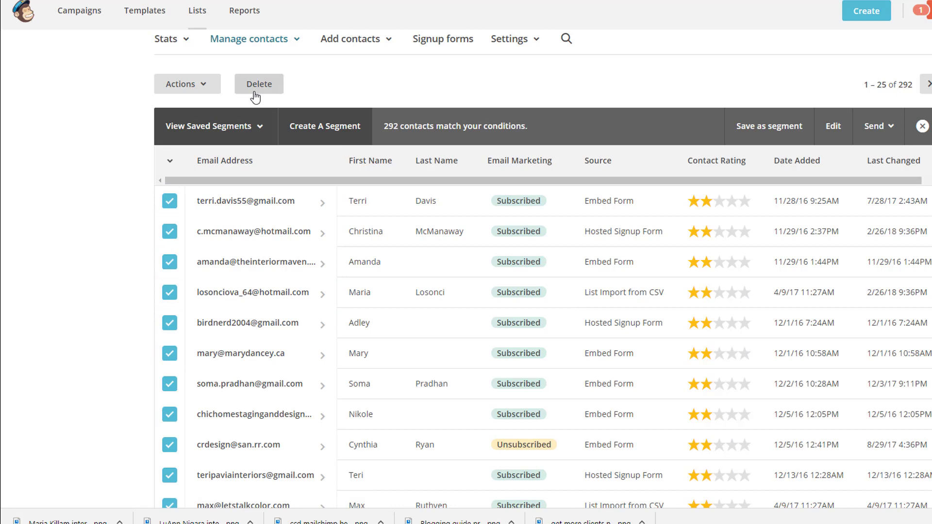
pyautogui.click(206, 88)
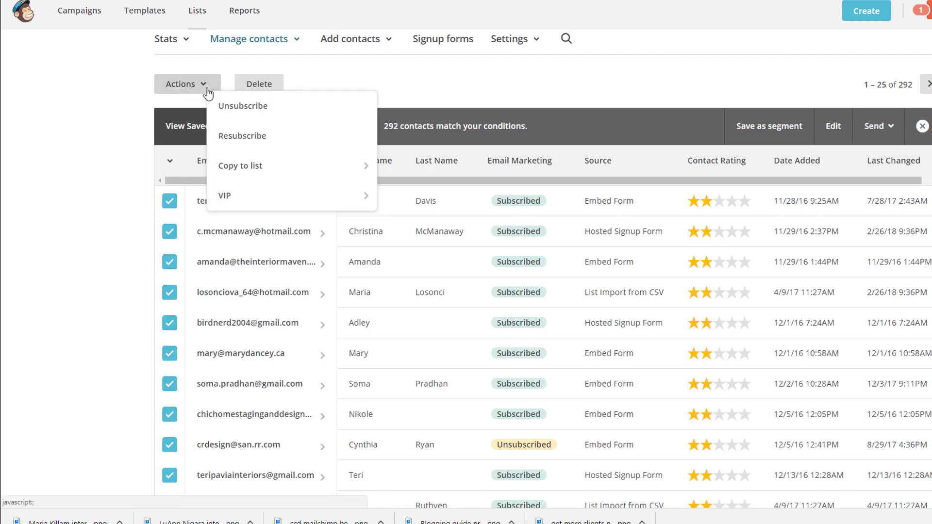
pyautogui.click(119, 96)
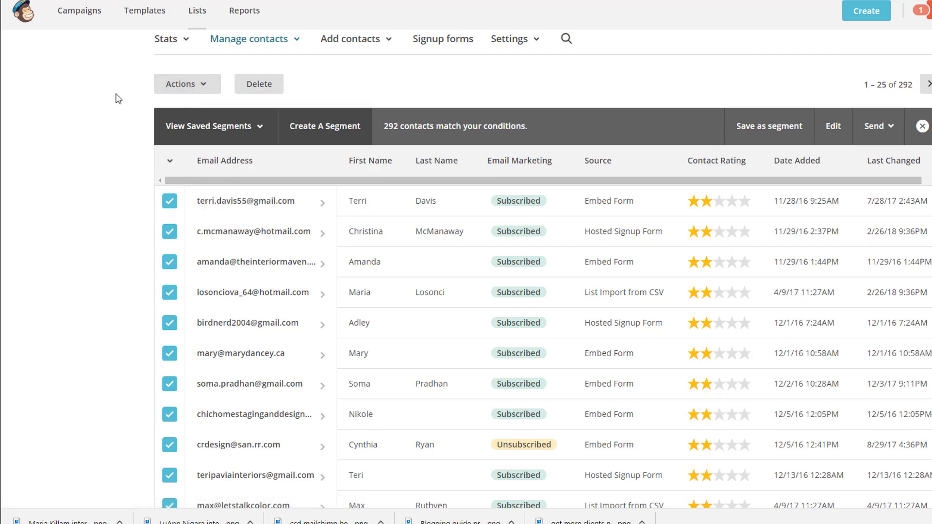
pyautogui.click(170, 163)
# Step: Go to the campaign reports and view the sent email "Do you still want to receive my stuff?"
pyautogui.click(243, 11)
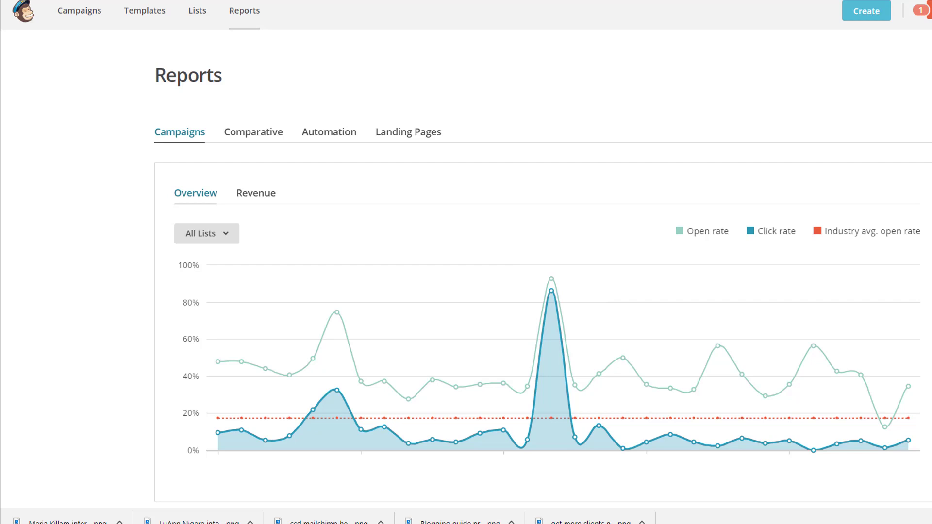
pyautogui.scroll(-5, 703, 136)
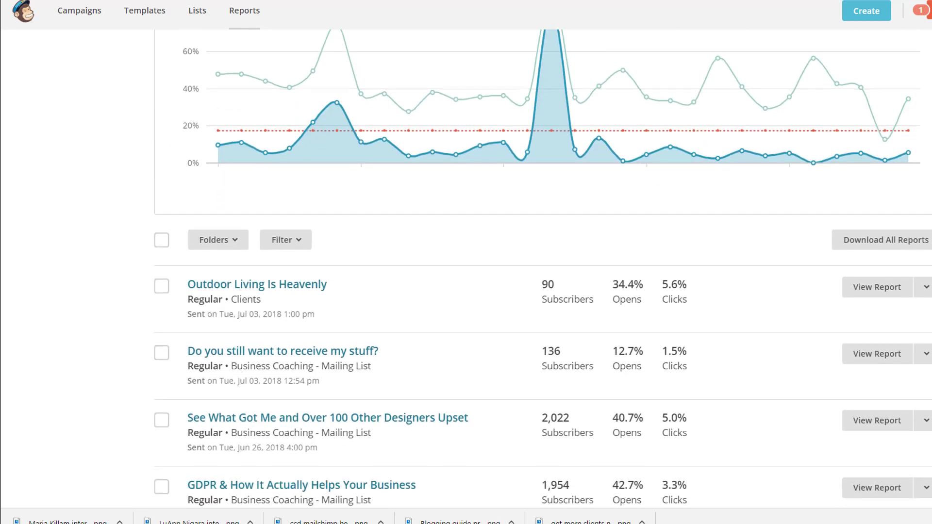
pyautogui.moveTo(612, 307)
pyautogui.click(926, 360)
pyautogui.click(909, 211)
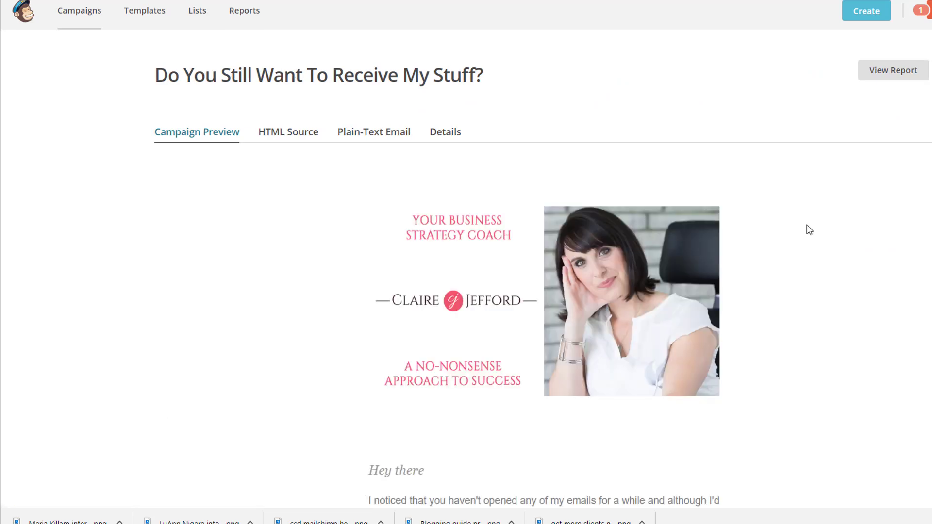
# Step: Read through the re-engagement email's preview from its header to the award badges and social links at its end
pyautogui.scroll(-1, 838, 247)
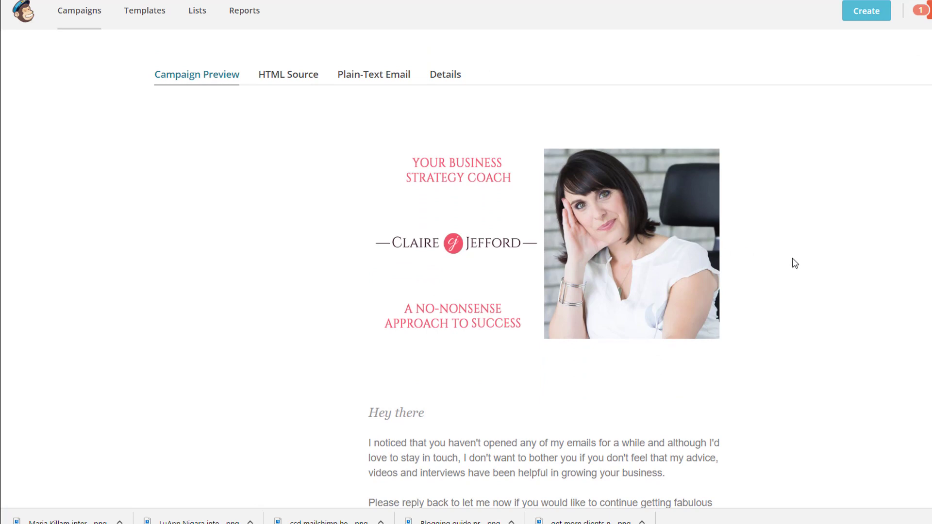
pyautogui.scroll(-4, 795, 263)
pyautogui.scroll(-2, 793, 260)
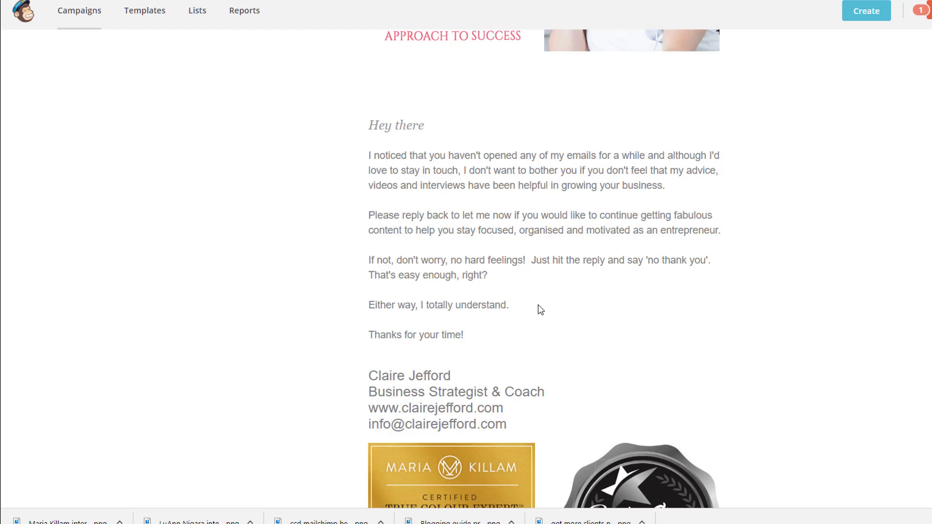
pyautogui.scroll(-7, 701, 332)
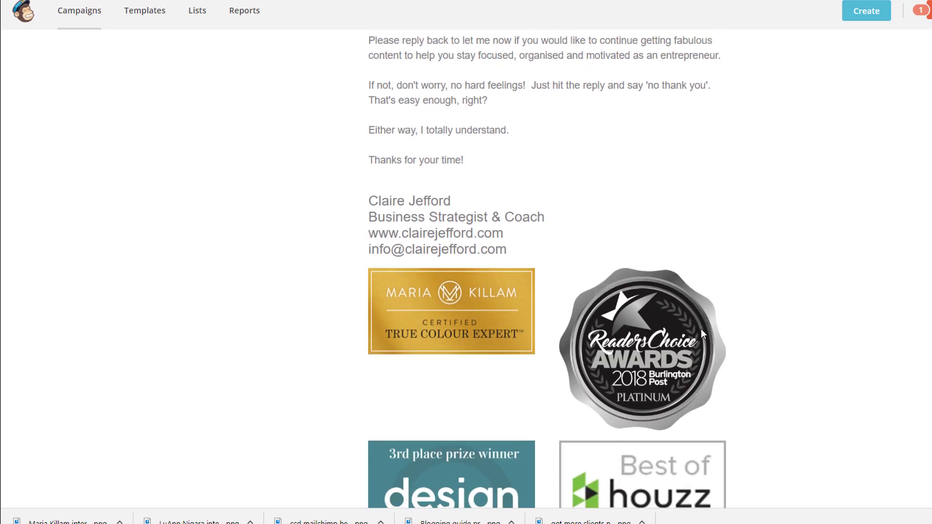
pyautogui.scroll(-10, 702, 332)
pyautogui.scroll(18, 702, 332)
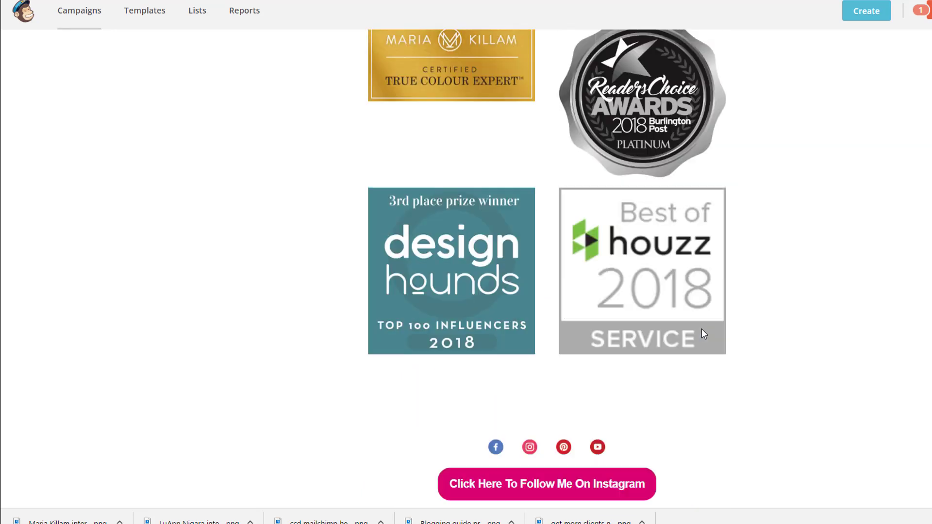
pyautogui.scroll(6, 701, 329)
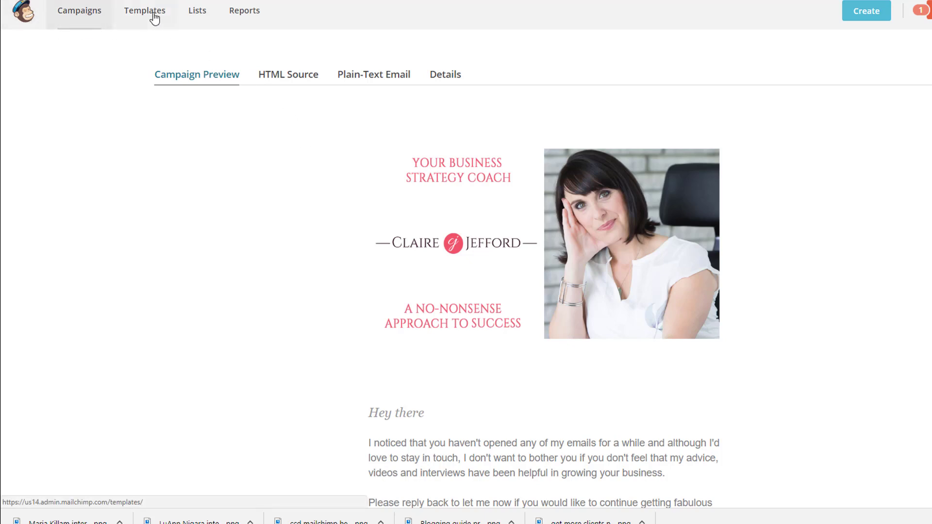
# Step: Return to the campaign reports and check the open and click counts of "Do you still want to receive my stuff?"
pyautogui.click(238, 11)
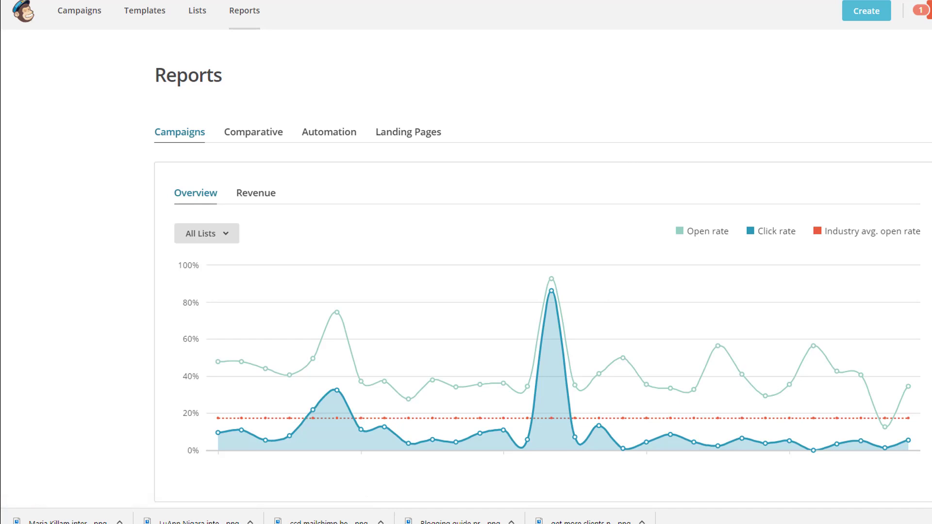
pyautogui.scroll(-4, 543, 272)
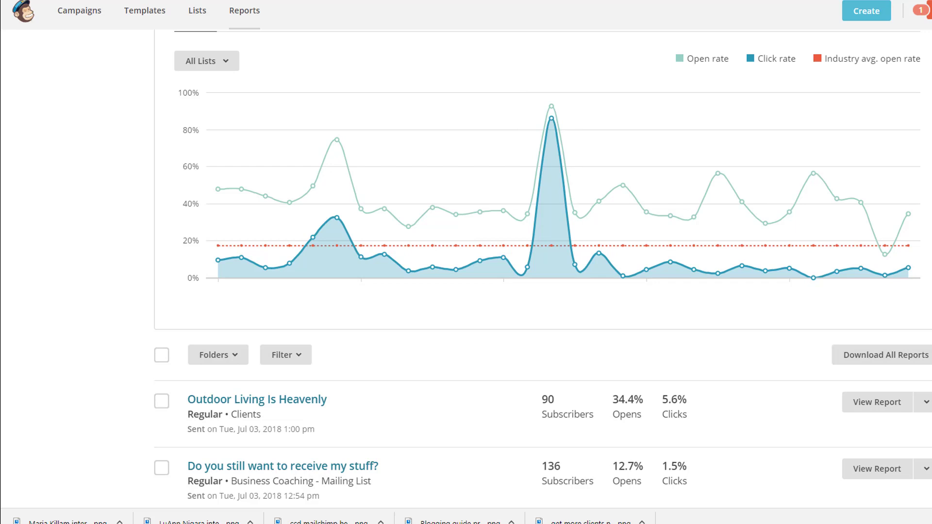
pyautogui.scroll(-4, 542, 269)
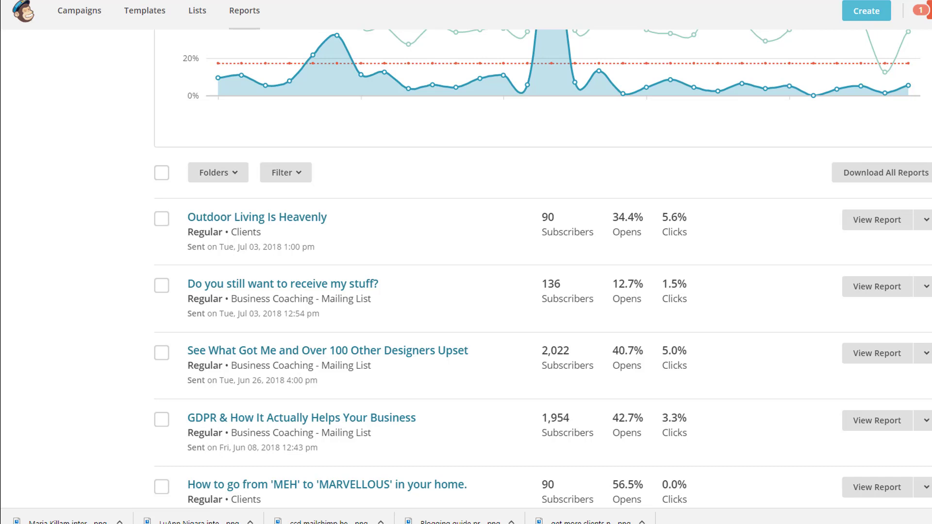
pyautogui.moveTo(630, 297)
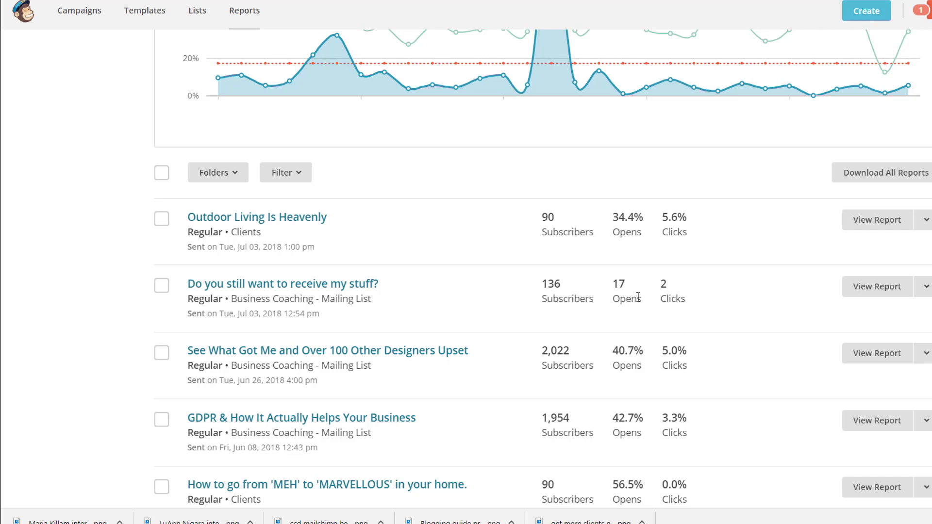